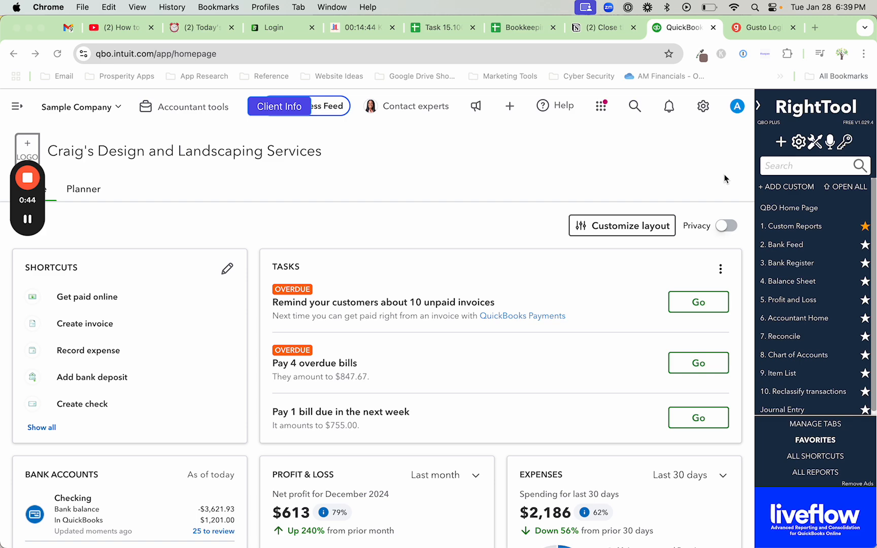
# Step: Review the bill and purchase order options in the company's Expenses settings and close the settings
pyautogui.click(781, 144)
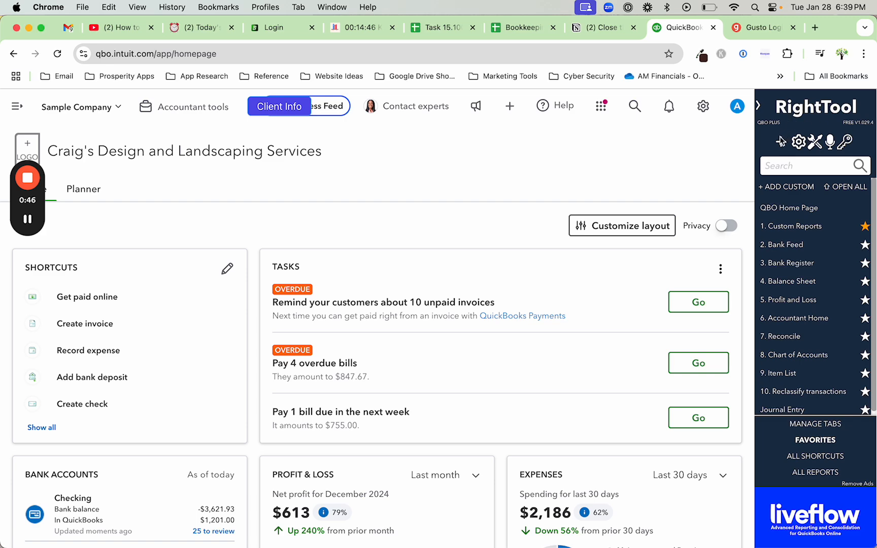
pyautogui.click(782, 144)
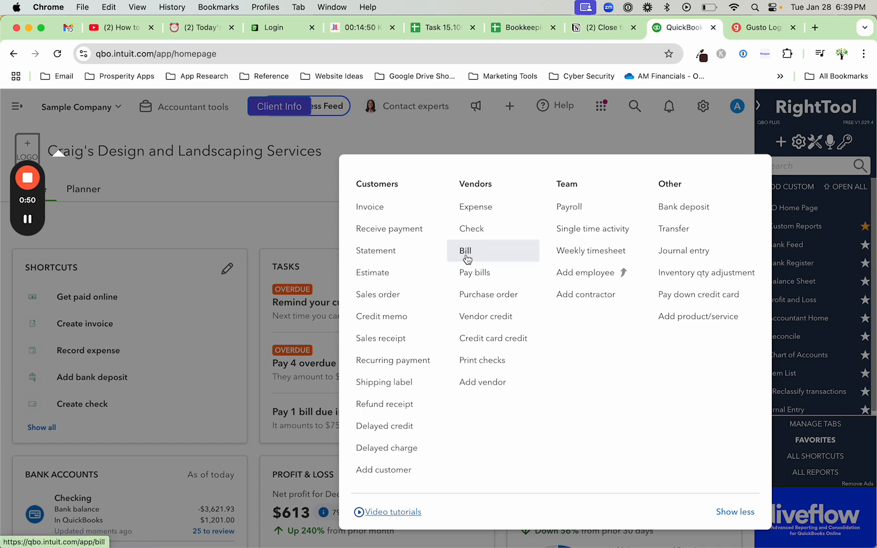
pyautogui.click(702, 109)
pyautogui.click(706, 107)
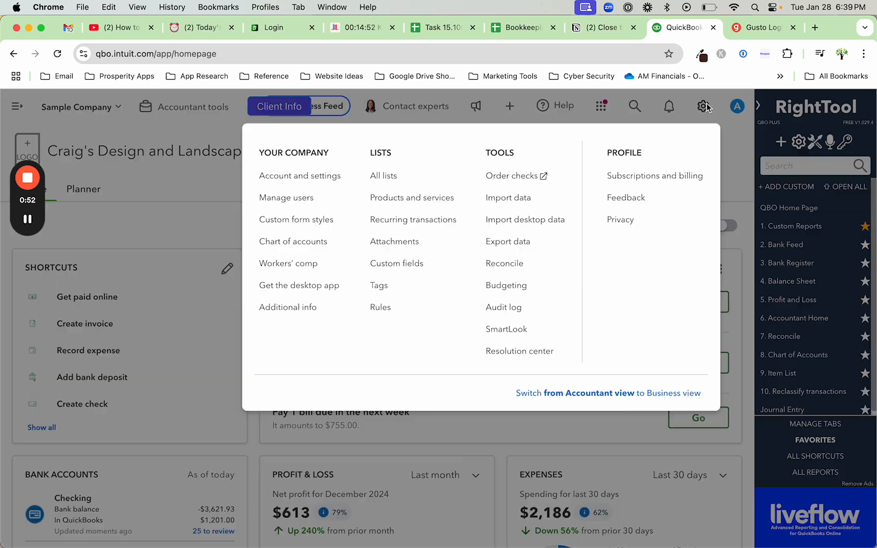
pyautogui.click(304, 175)
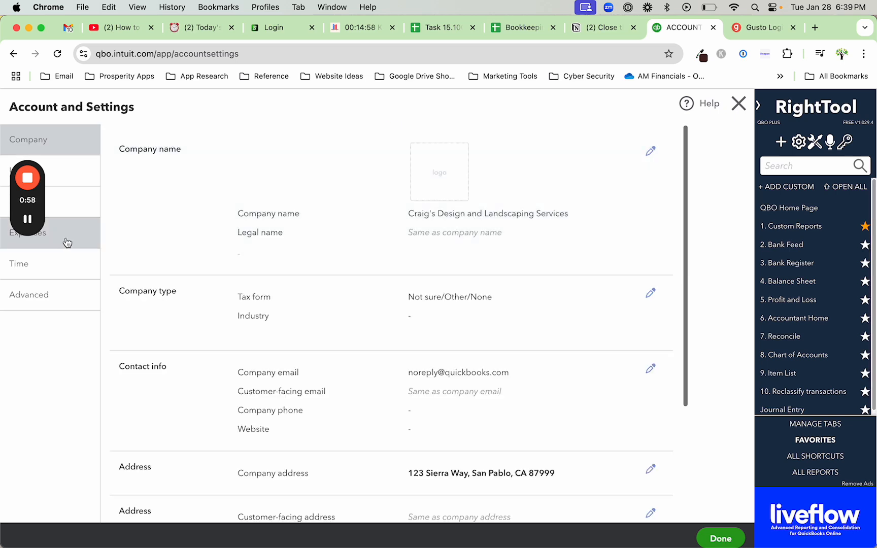
pyautogui.click(67, 243)
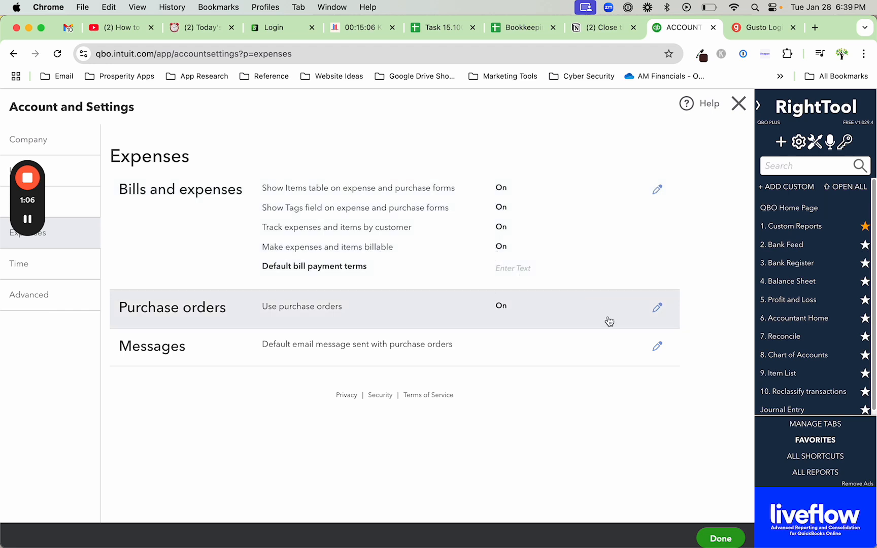
pyautogui.click(730, 539)
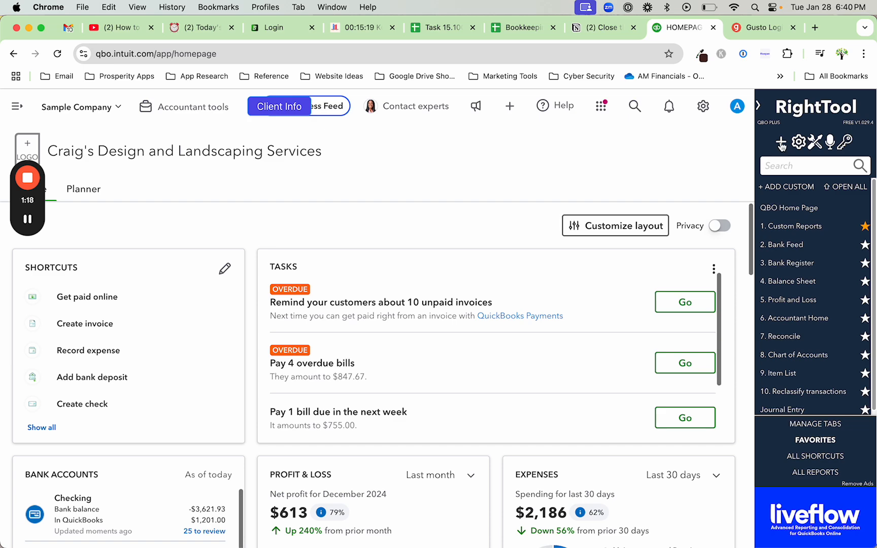
# Step: Create a new bill for the vendor Computers by Jenni
pyautogui.click(781, 144)
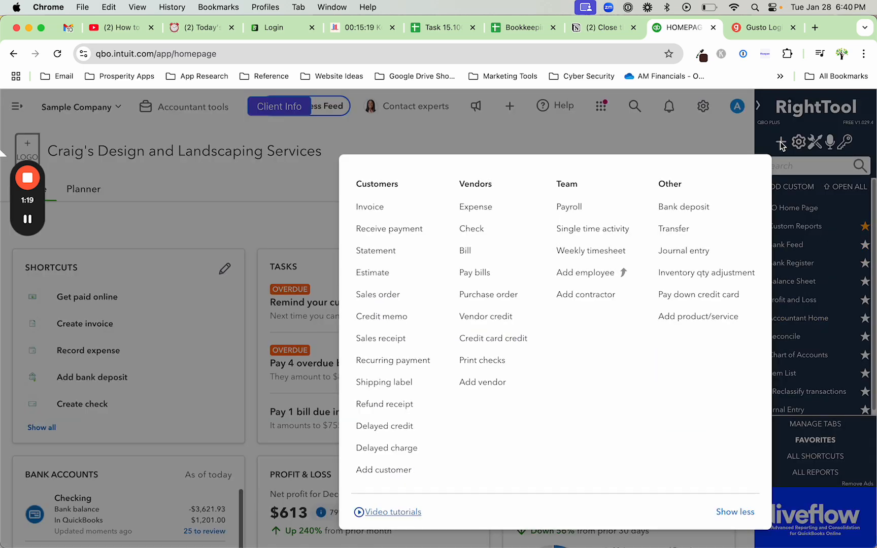
pyautogui.click(469, 254)
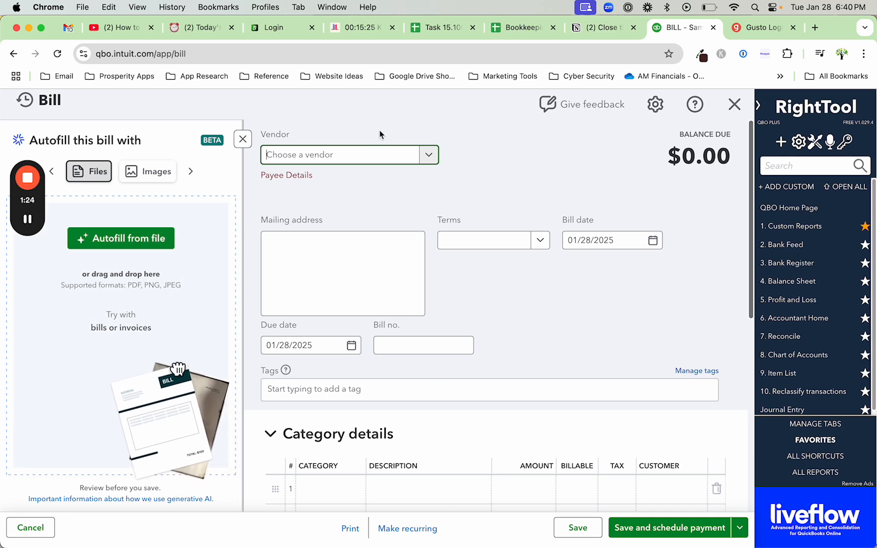
pyautogui.click(378, 156)
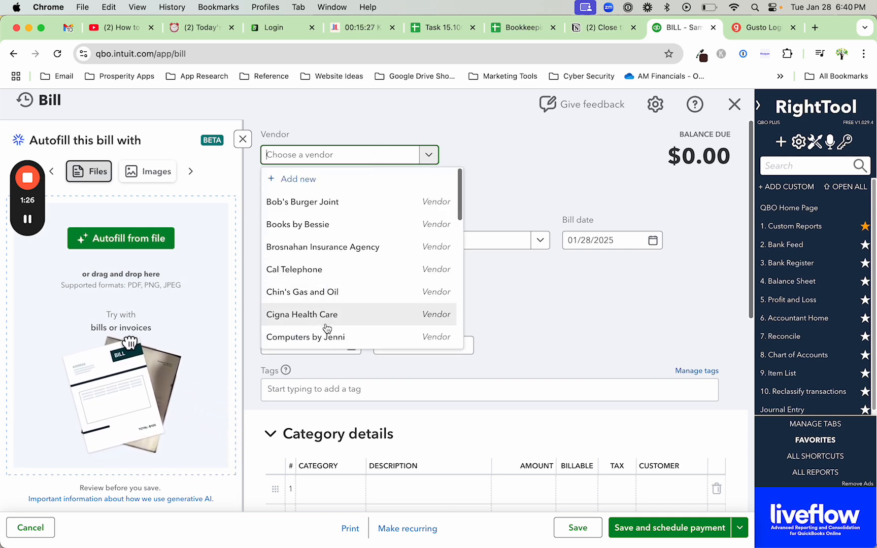
pyautogui.scroll(-1, 326, 328)
pyautogui.click(326, 307)
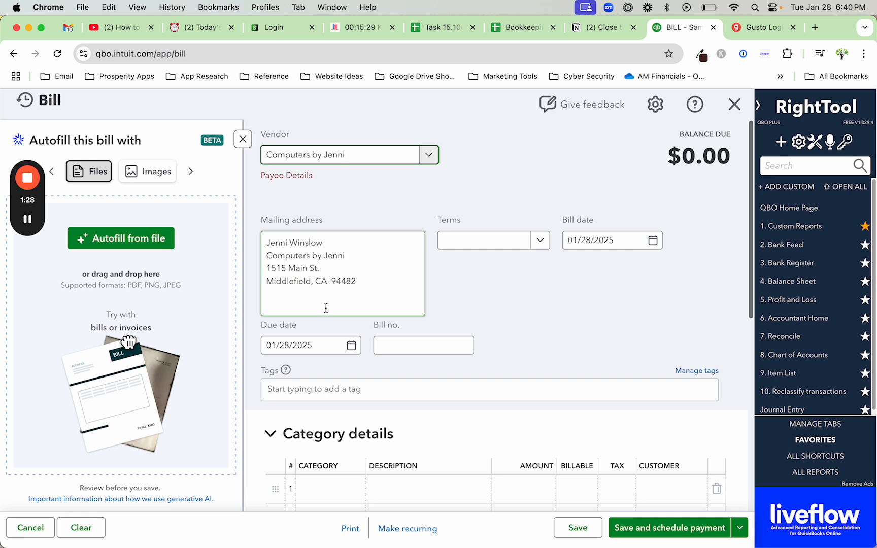
# Step: Set the bill's due date to 02/28/2025 and the bill number to 6392
pyautogui.scroll(-2, 552, 317)
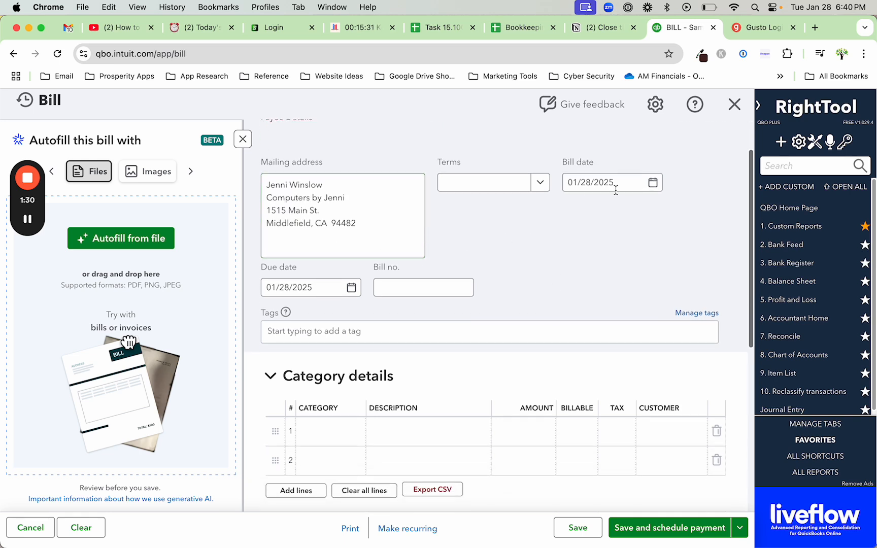
pyautogui.click(620, 184)
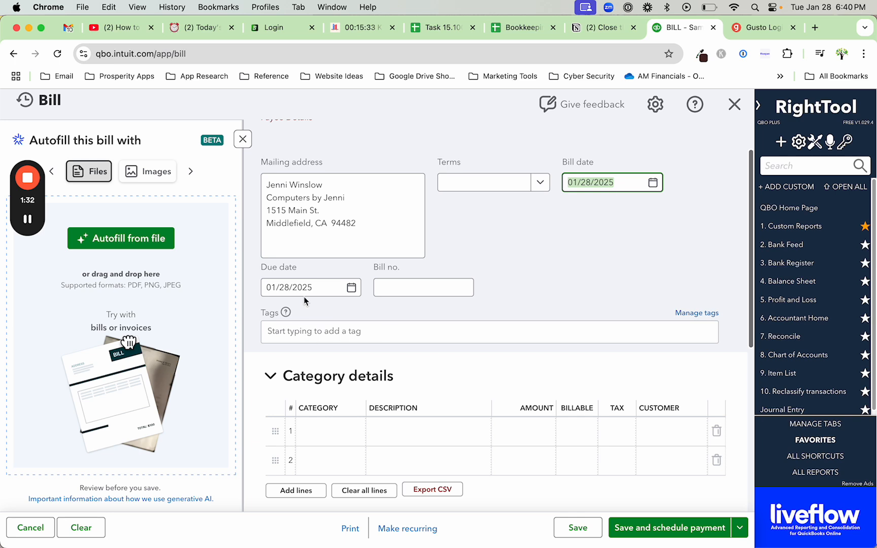
pyautogui.click(351, 288)
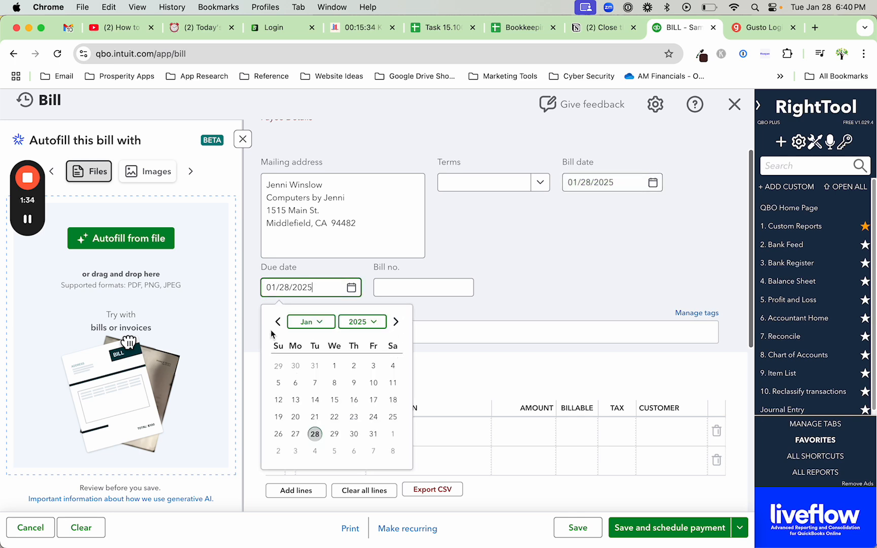
pyautogui.click(396, 322)
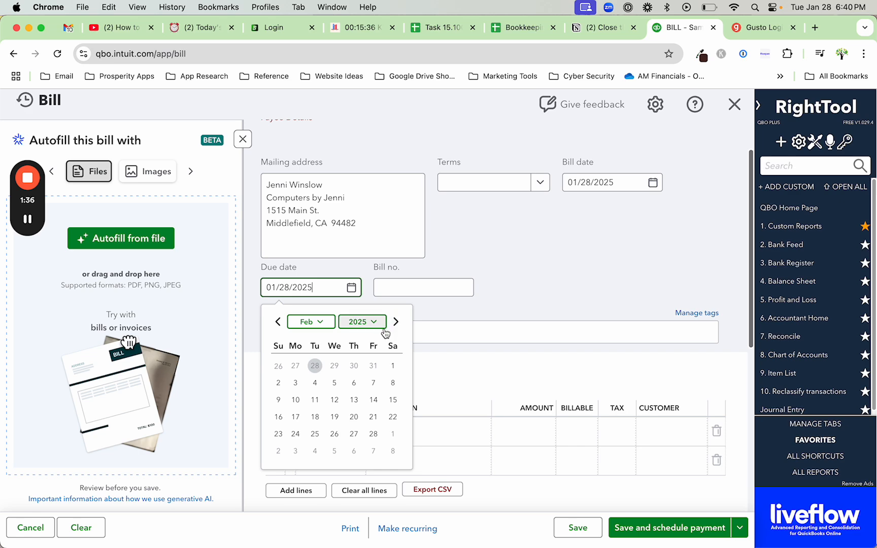
pyautogui.click(373, 434)
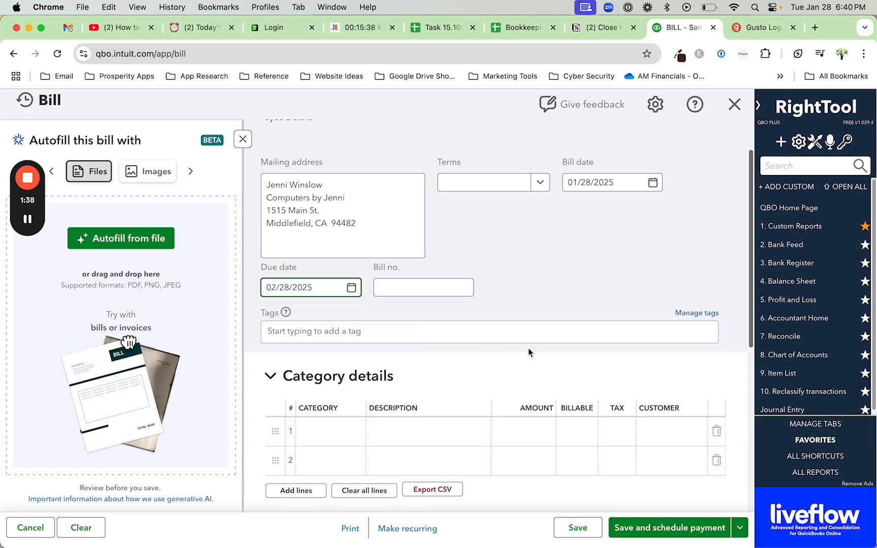
pyautogui.scroll(-2, 529, 348)
pyautogui.click(424, 232)
pyautogui.write('6392')
# Step: Fill in the first category line of the bill with the Computer Repairs category and an amount of 150
pyautogui.click(321, 388)
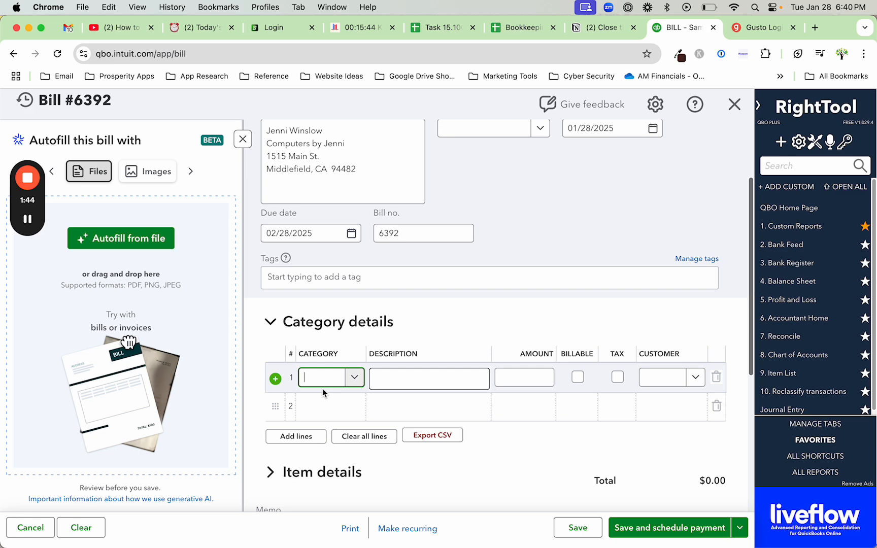
pyautogui.write('comp')
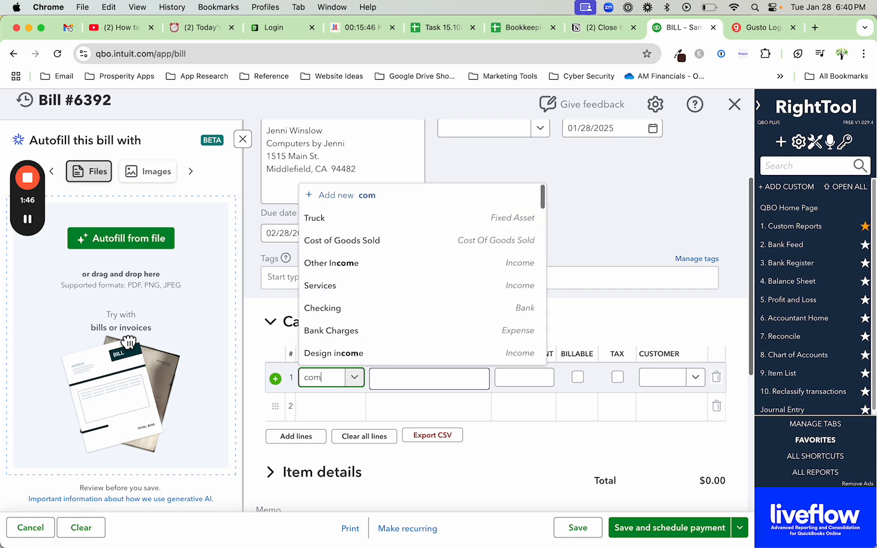
pyautogui.press('Down')
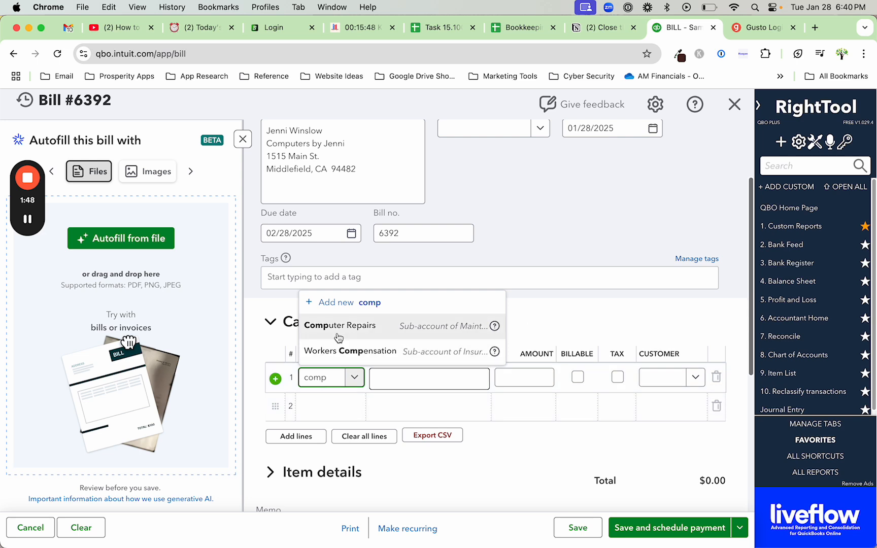
pyautogui.press('Return')
pyautogui.press('Tab')
pyautogui.press('Tab')
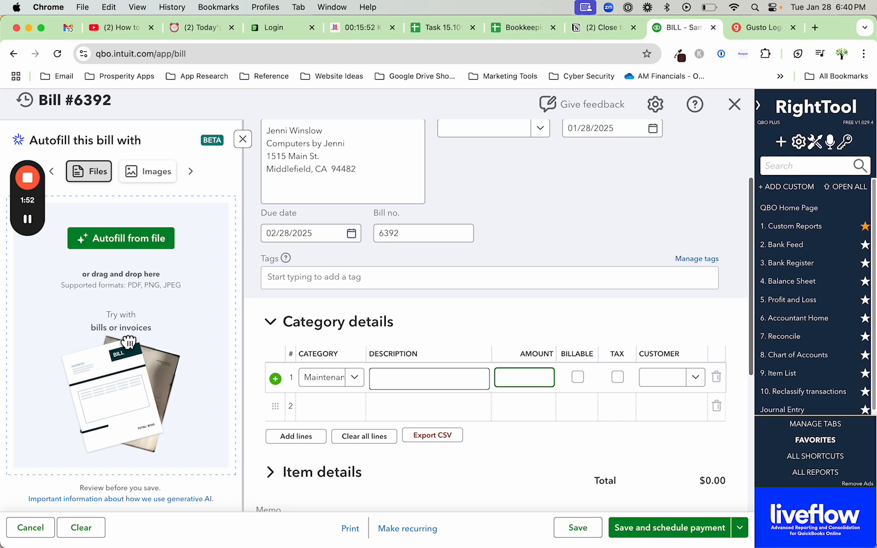
pyautogui.write('150')
pyautogui.press('Tab')
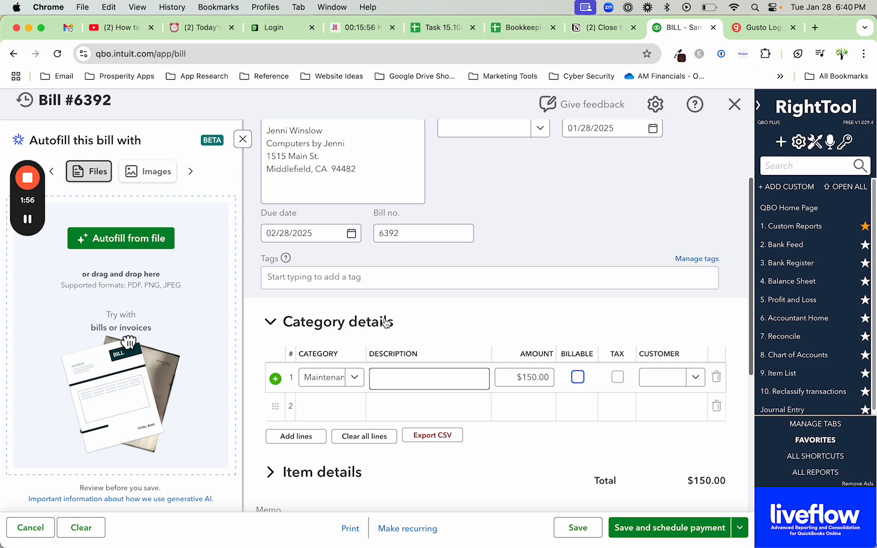
# Step: Save and close the bill, leaving the line description, memo and attachments empty
pyautogui.scroll(-1, 406, 407)
pyautogui.scroll(-4, 406, 408)
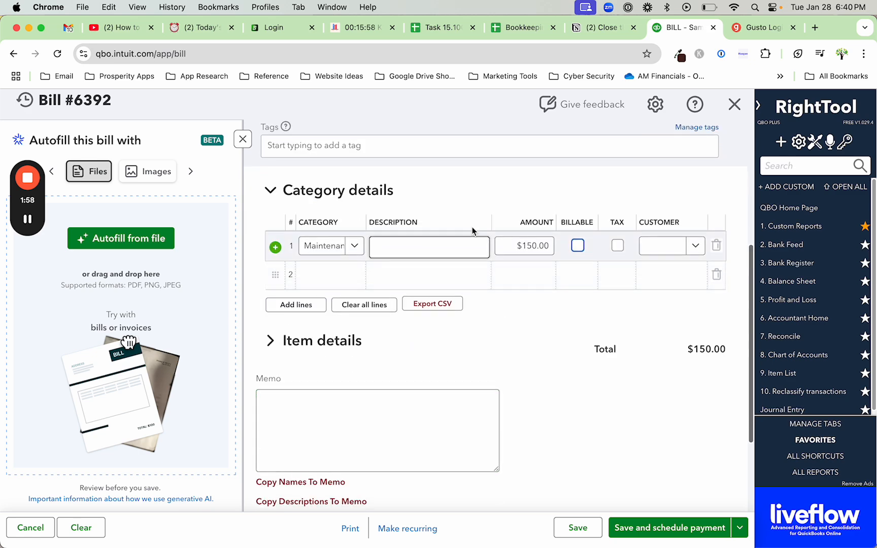
pyautogui.click(397, 247)
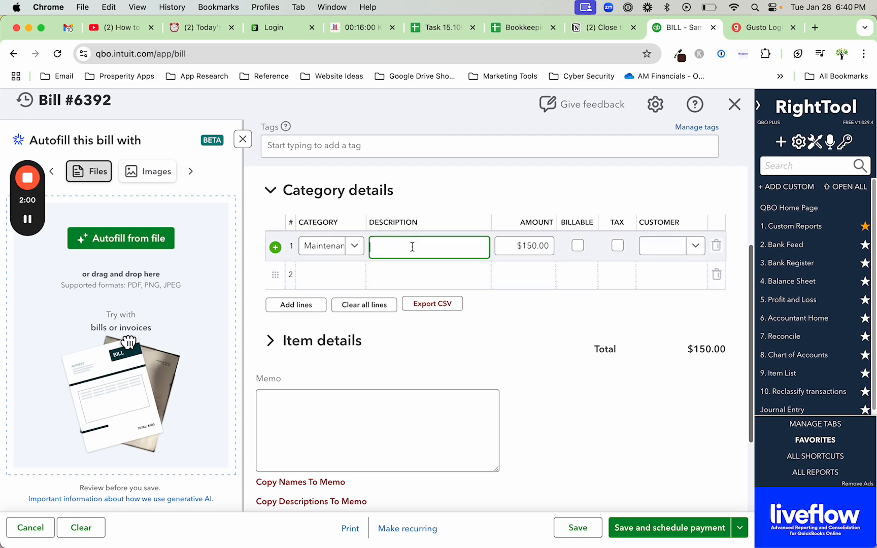
pyautogui.scroll(-5, 355, 457)
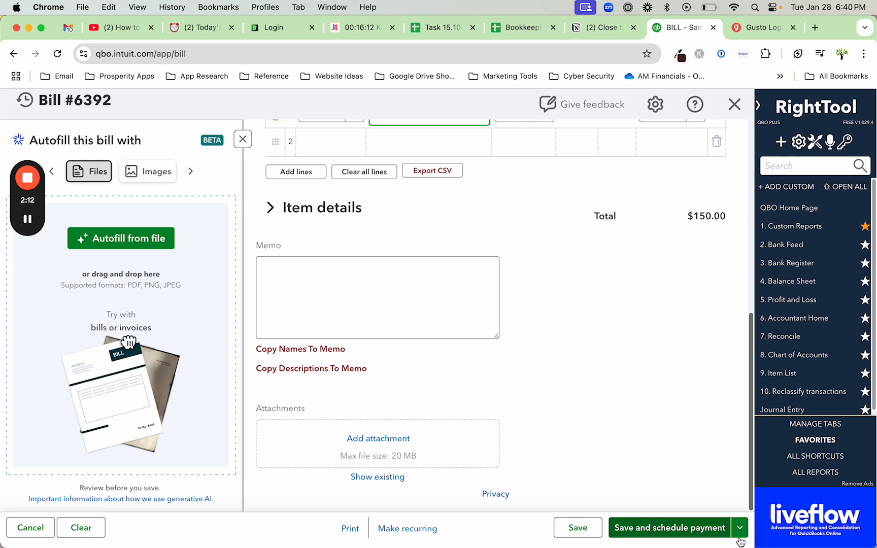
pyautogui.click(740, 528)
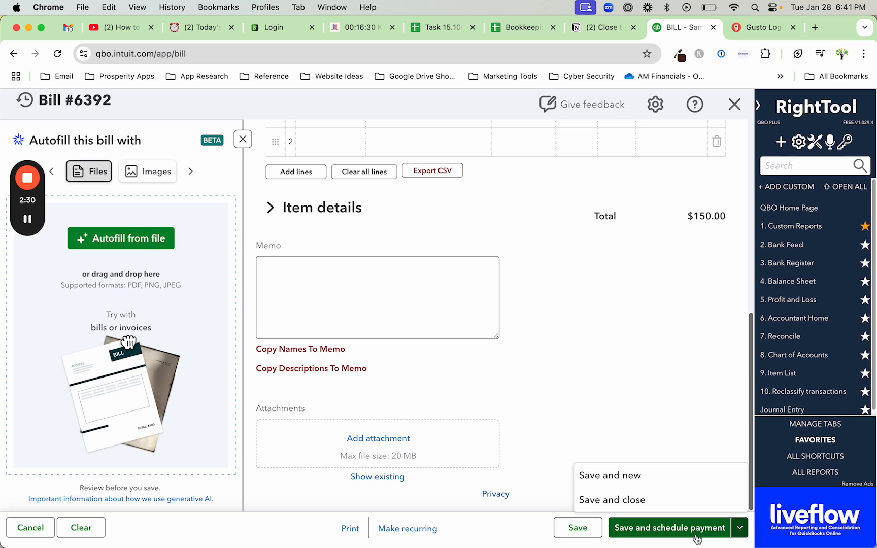
pyautogui.click(603, 502)
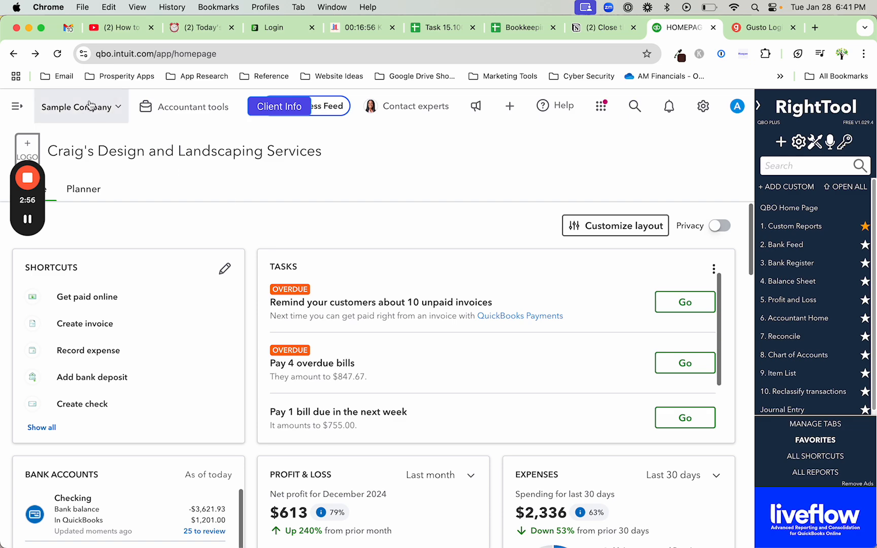
# Step: Open the Reports page from the main navigation and collapse the RightTool sidebar
pyautogui.click(17, 106)
pyautogui.click(38, 391)
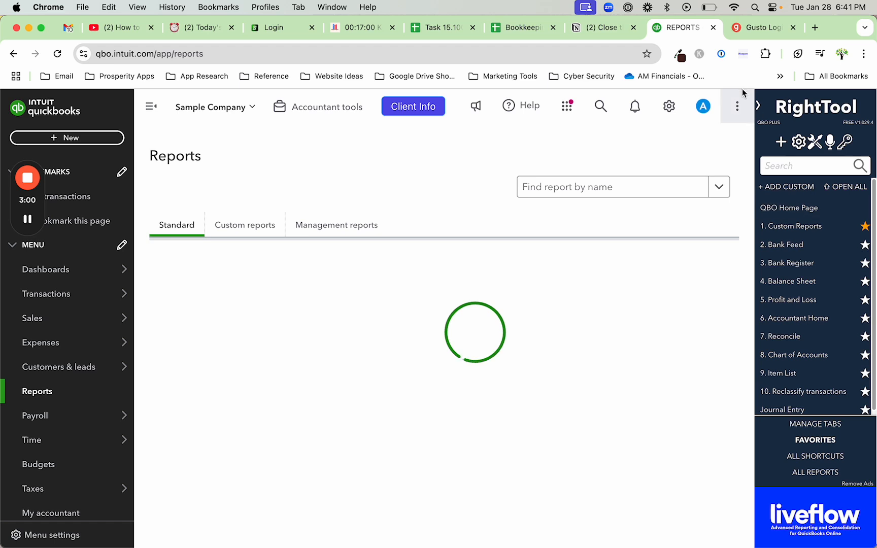
pyautogui.click(757, 106)
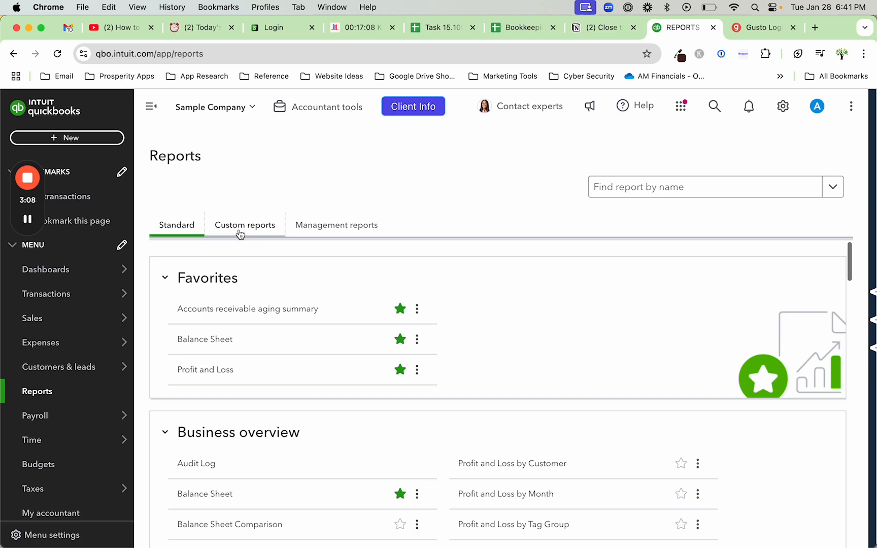
# Step: Search the reports for "accounts pay", open the Accounts payable aging summary and examine the vendors' outstanding balances
pyautogui.scroll(-2, 229, 342)
pyautogui.scroll(-2, 228, 344)
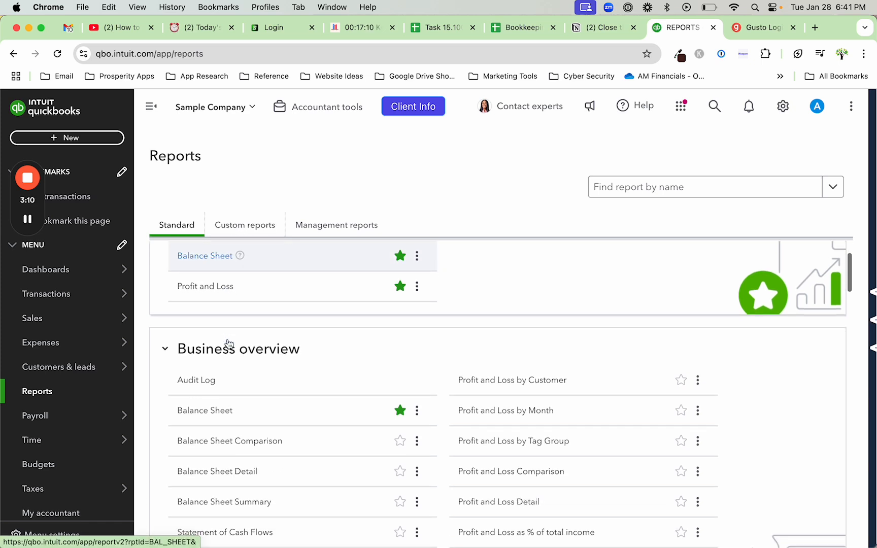
pyautogui.scroll(3, 236, 337)
pyautogui.click(674, 188)
pyautogui.write('accounts pay')
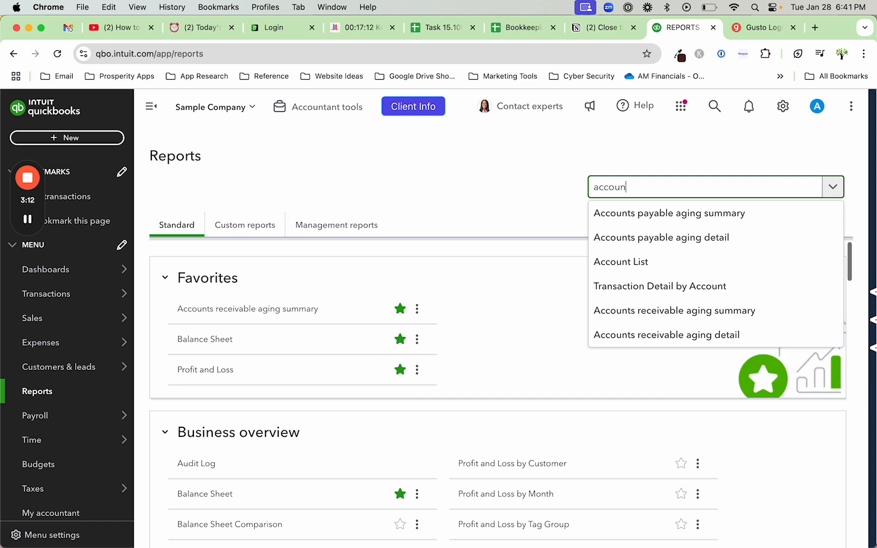
pyautogui.click(706, 214)
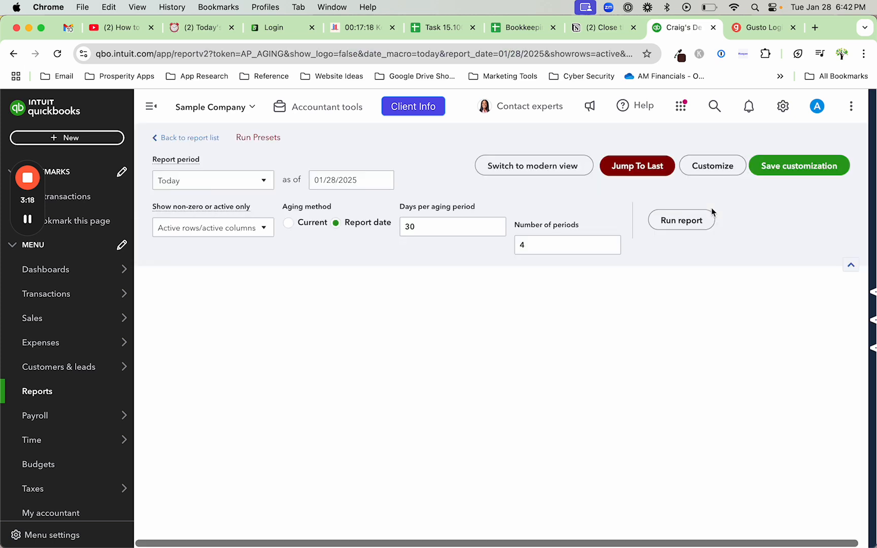
pyautogui.scroll(-2, 589, 339)
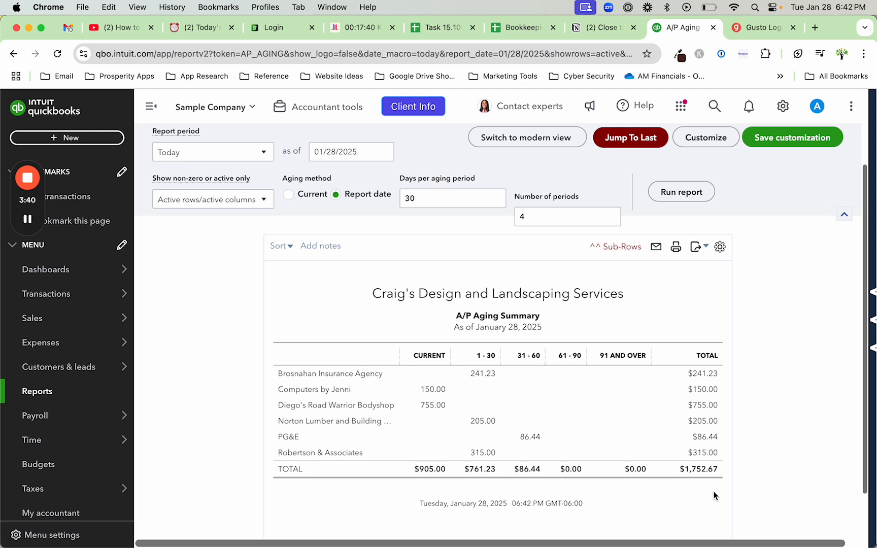
pyautogui.scroll(2, 713, 490)
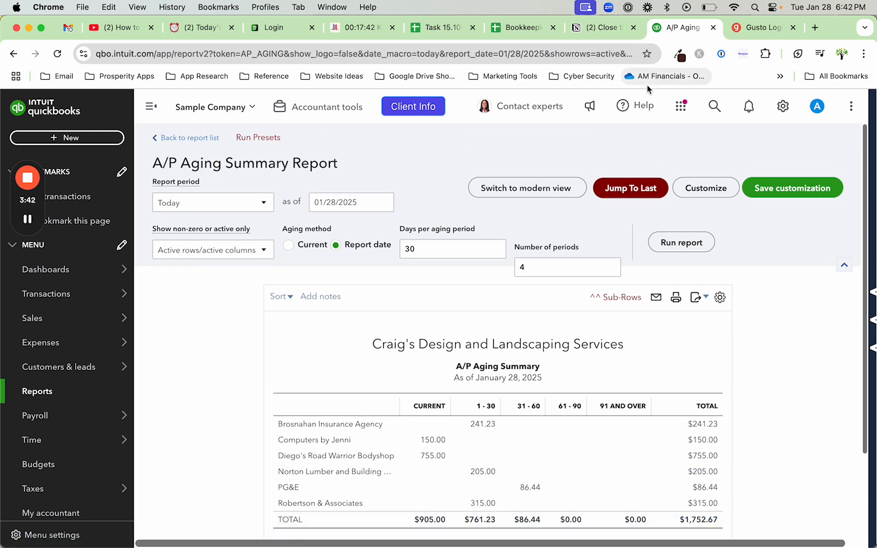
# Step: Return to the report list, search for "accounts pay" and open the Accounts payable aging detail report
pyautogui.click(69, 392)
pyautogui.click(657, 195)
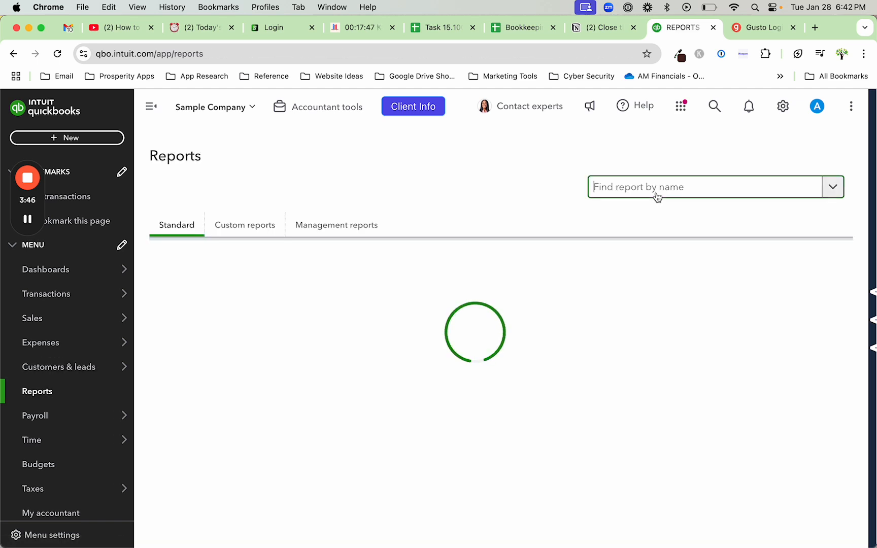
pyautogui.write('accounts pay')
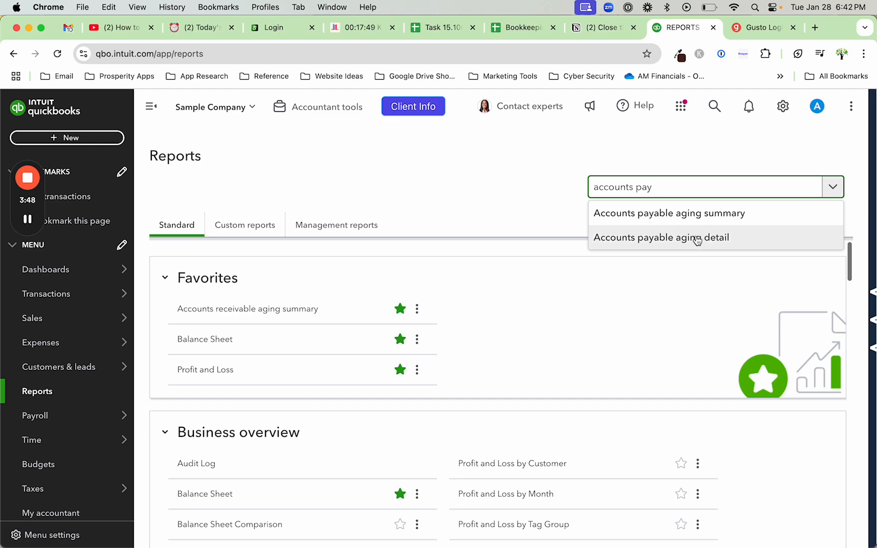
pyautogui.click(680, 237)
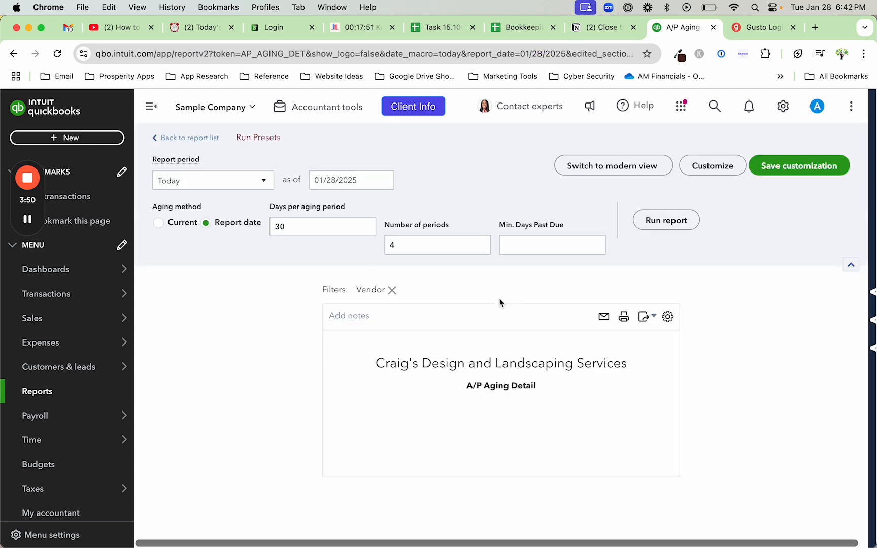
# Step: Examine the bills, due dates and open balances in each aging period of the A/P Aging Detail report
pyautogui.scroll(-2, 499, 300)
pyautogui.scroll(-3, 500, 303)
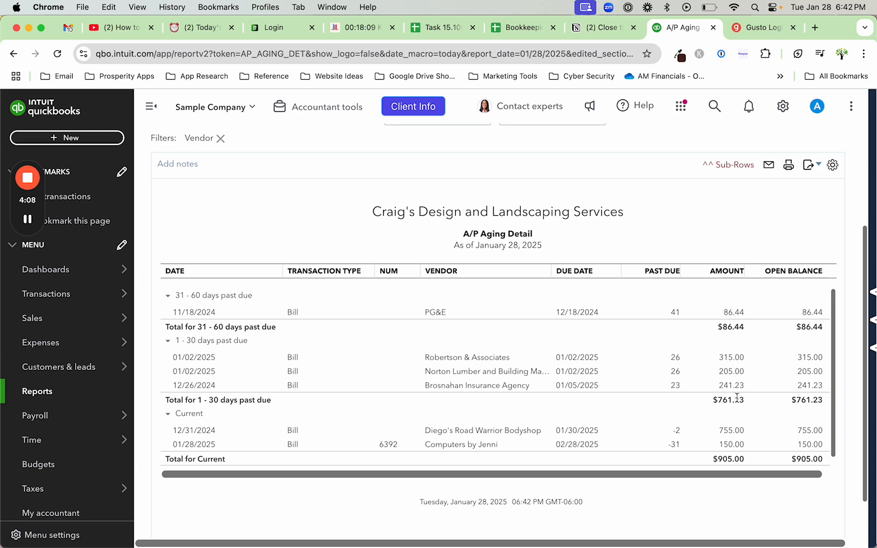
pyautogui.scroll(5, 670, 259)
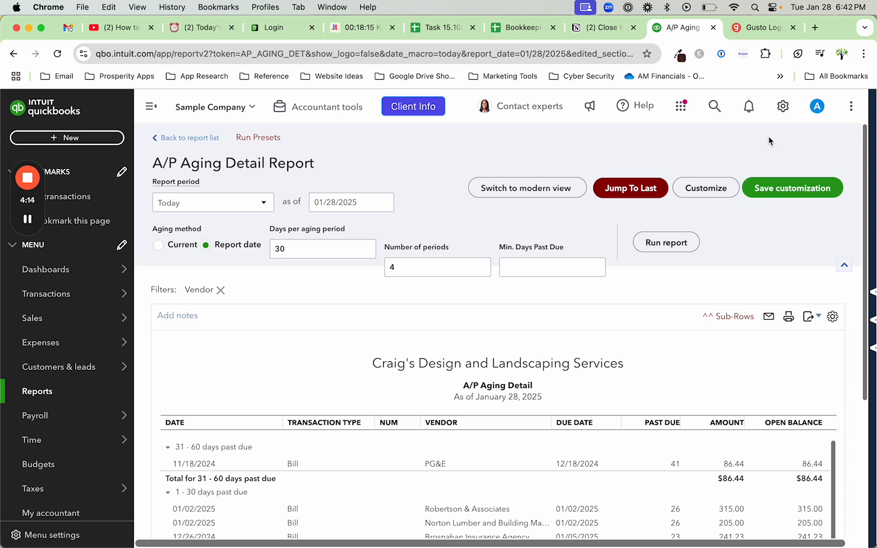
pyautogui.click(51, 139)
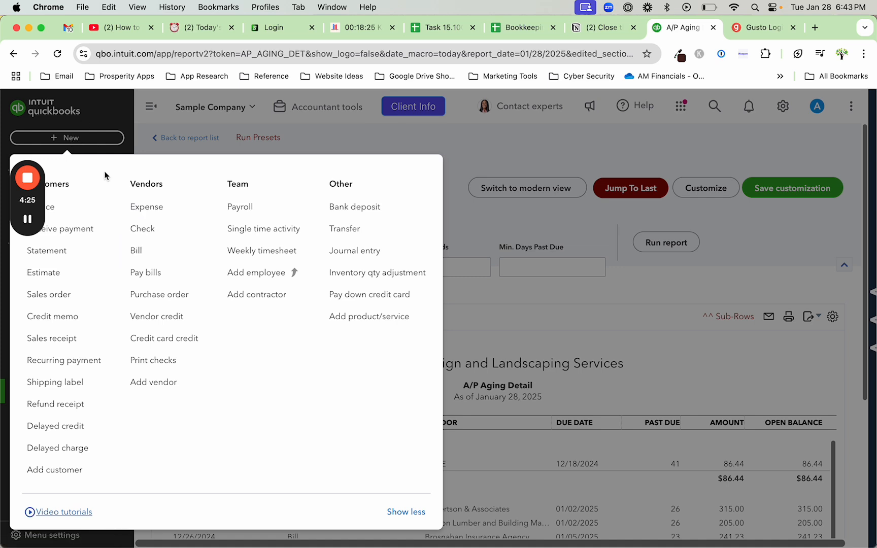
pyautogui.click(141, 254)
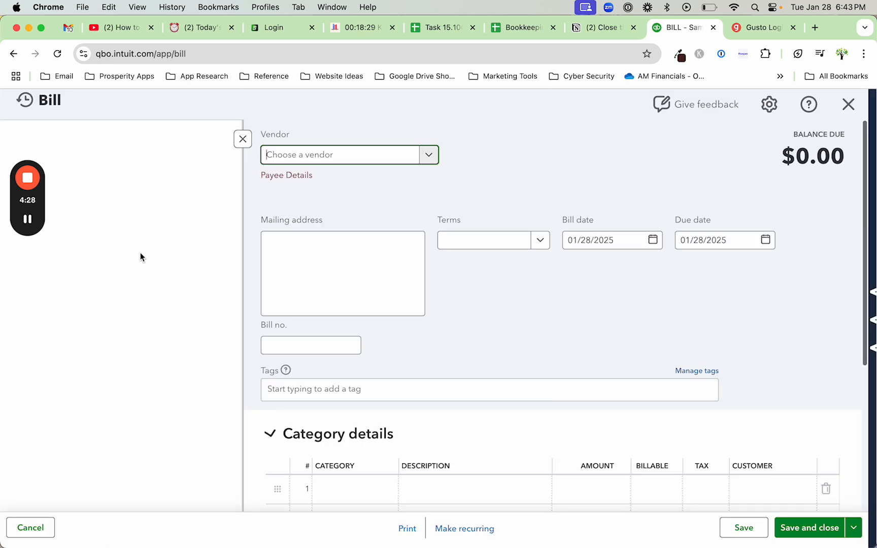
pyautogui.click(848, 104)
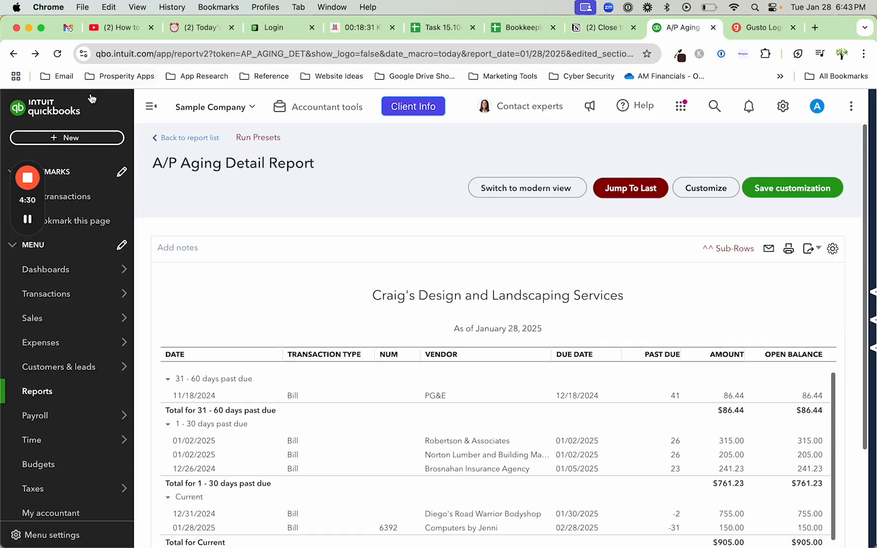
# Step: Open Pay Bills, choose Checking as the payment account and mark the checks to print later
pyautogui.click(82, 137)
pyautogui.click(171, 274)
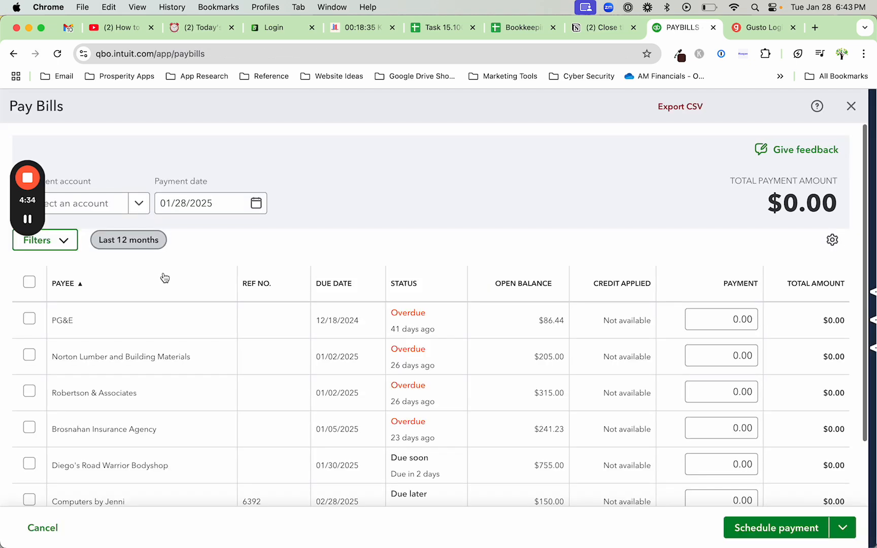
pyautogui.click(109, 205)
pyautogui.click(86, 262)
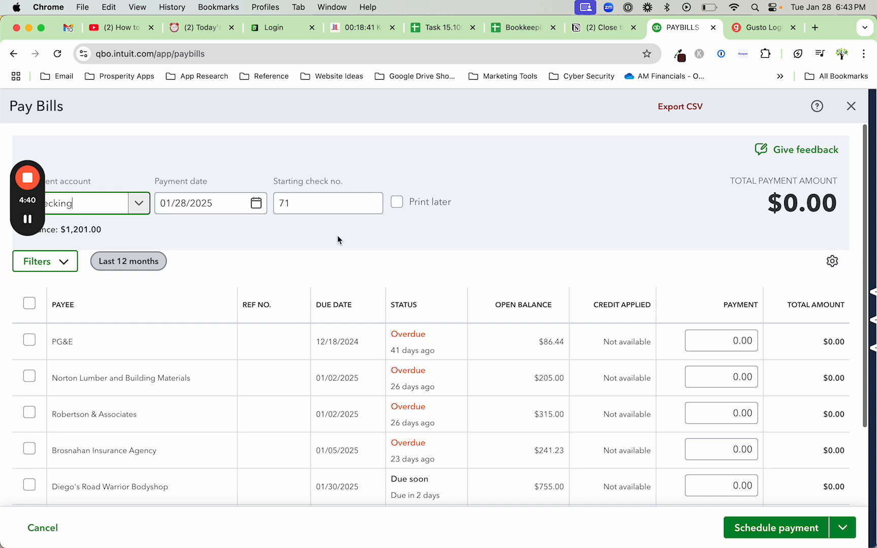
pyautogui.click(305, 205)
pyautogui.click(397, 202)
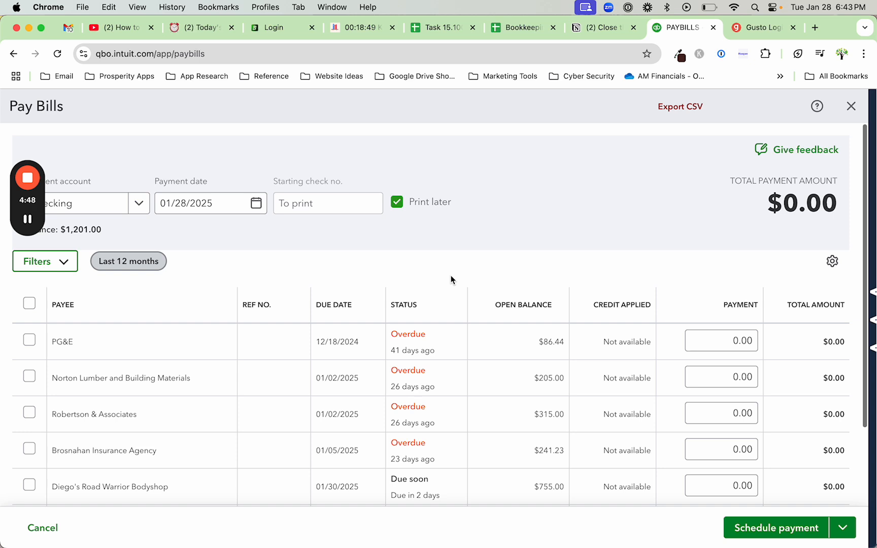
# Step: Select the PG&E, Norton Lumber and Building Materials, and Robertson & Associates bills for full payment, then save and close
pyautogui.scroll(-3, 450, 274)
pyautogui.click(28, 267)
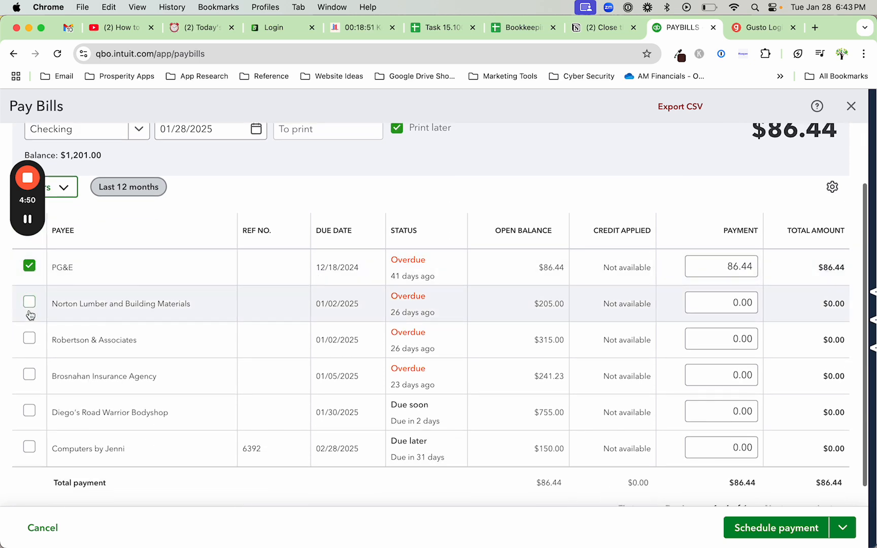
pyautogui.click(29, 304)
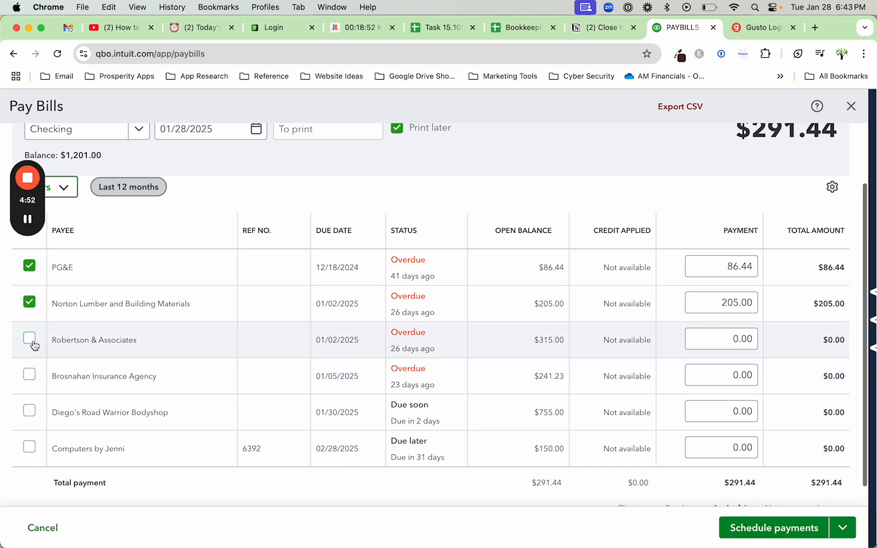
pyautogui.click(32, 343)
pyautogui.scroll(2, 383, 382)
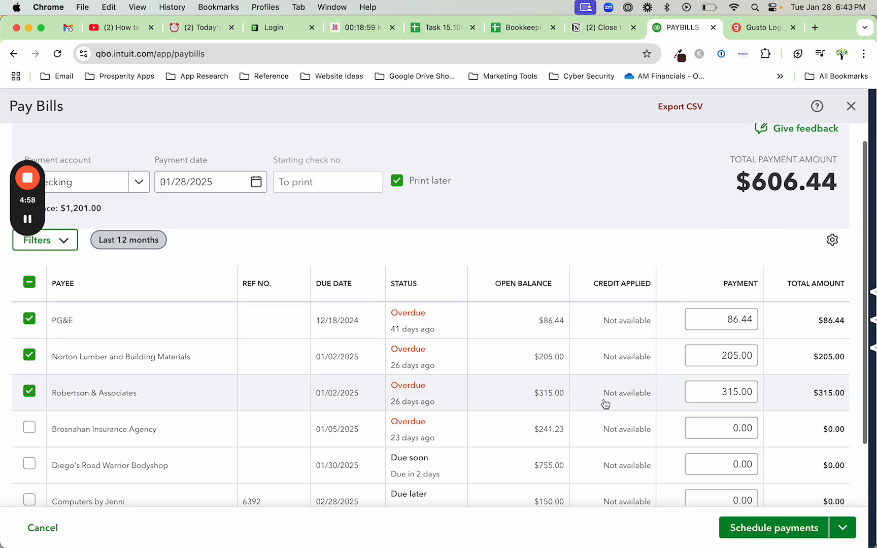
pyautogui.click(842, 528)
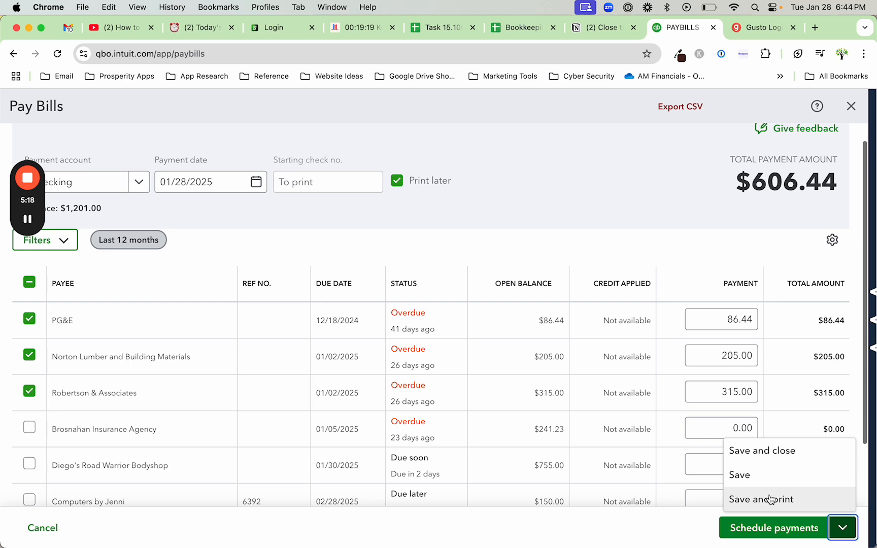
pyautogui.click(774, 450)
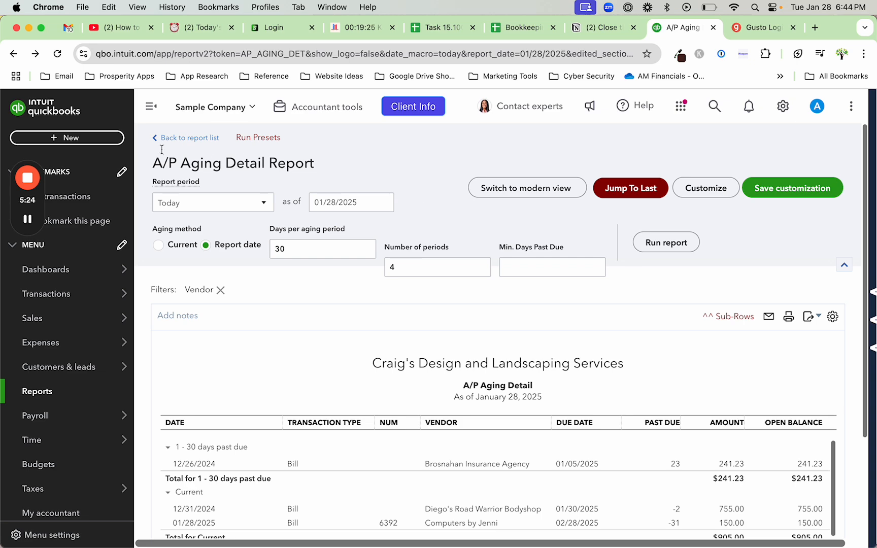
# Step: Open Print checks and finish the setup with the Voucher check type
pyautogui.click(72, 138)
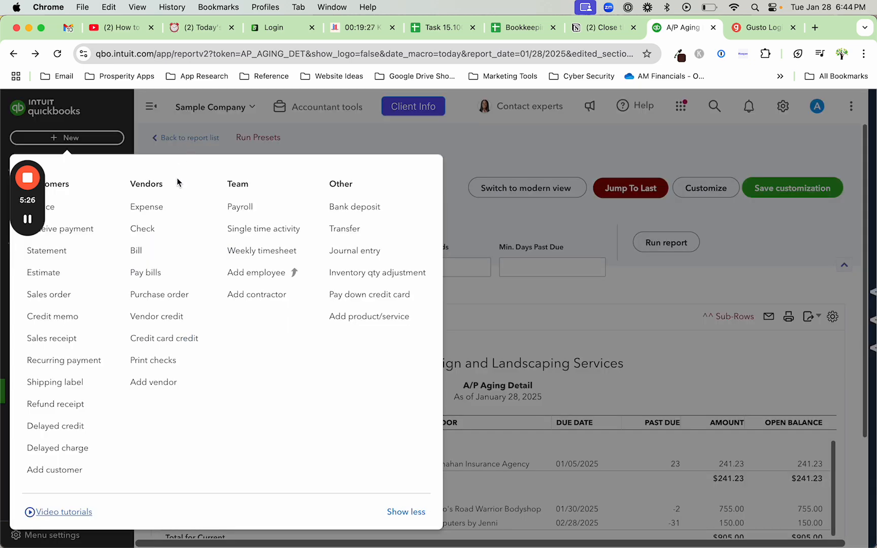
pyautogui.click(153, 359)
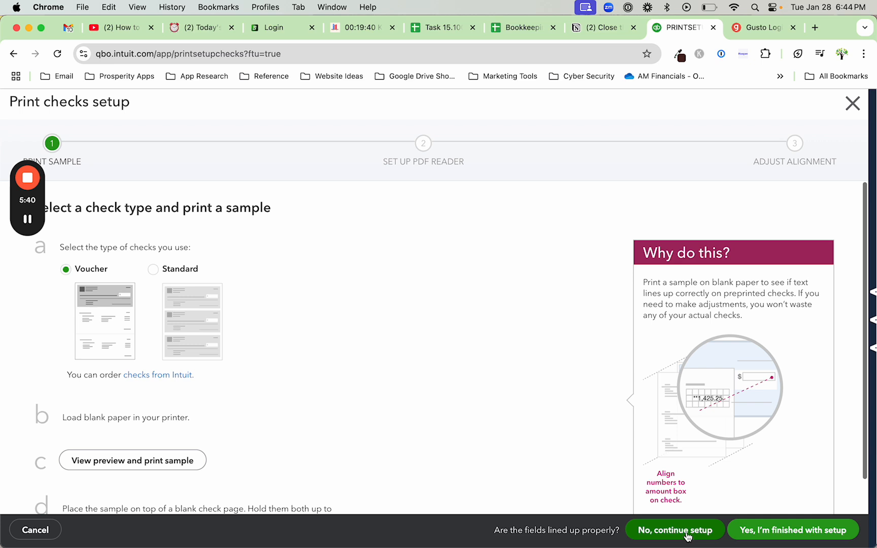
pyautogui.click(743, 529)
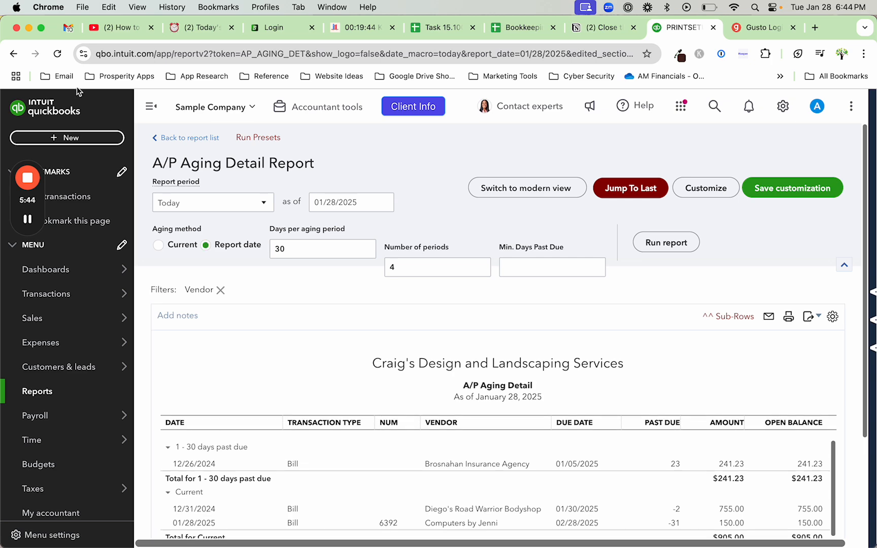
pyautogui.click(67, 138)
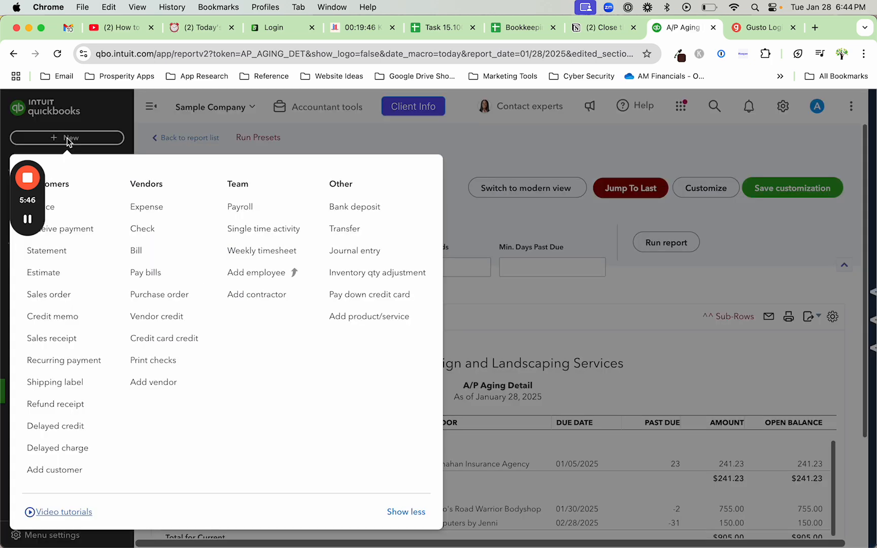
pyautogui.click(134, 272)
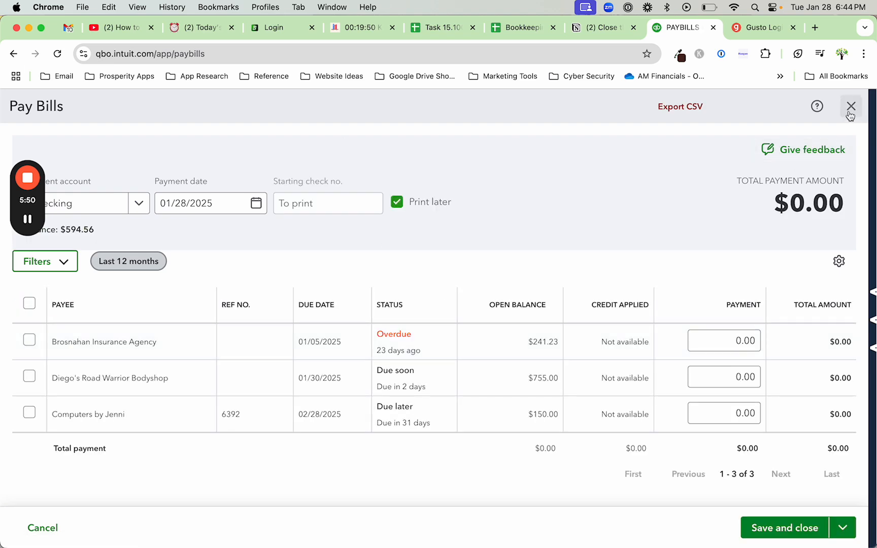
pyautogui.click(851, 106)
# Step: Open Print Checks for the queued bill payments and set the starting check number to 2590
pyautogui.click(76, 136)
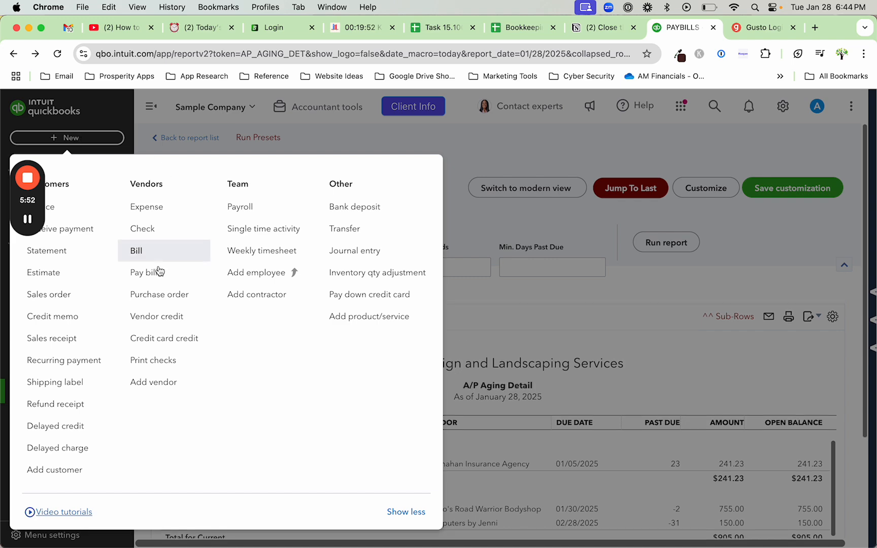
pyautogui.click(155, 361)
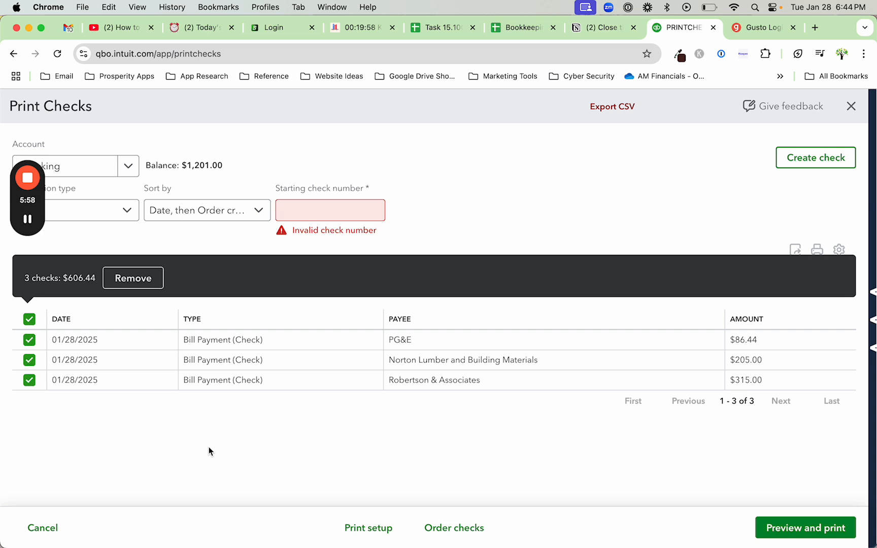
pyautogui.click(339, 210)
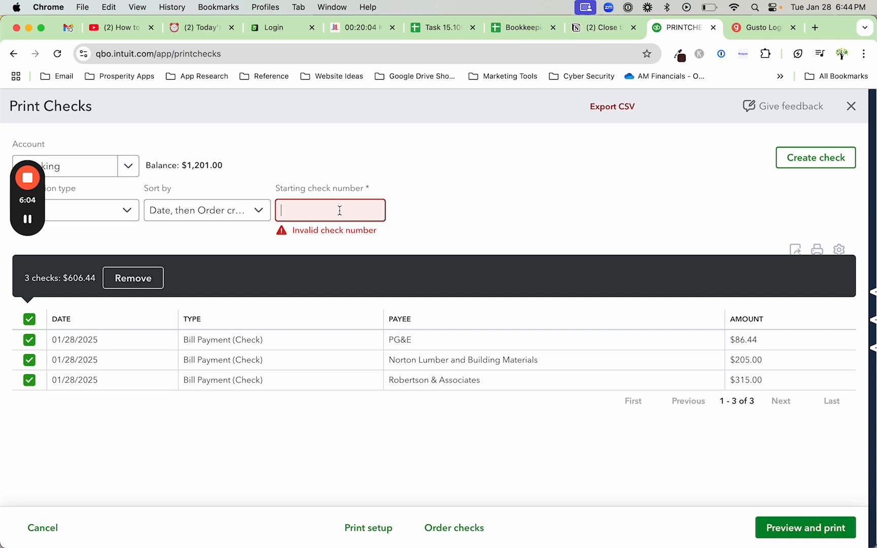
pyautogui.write('2590')
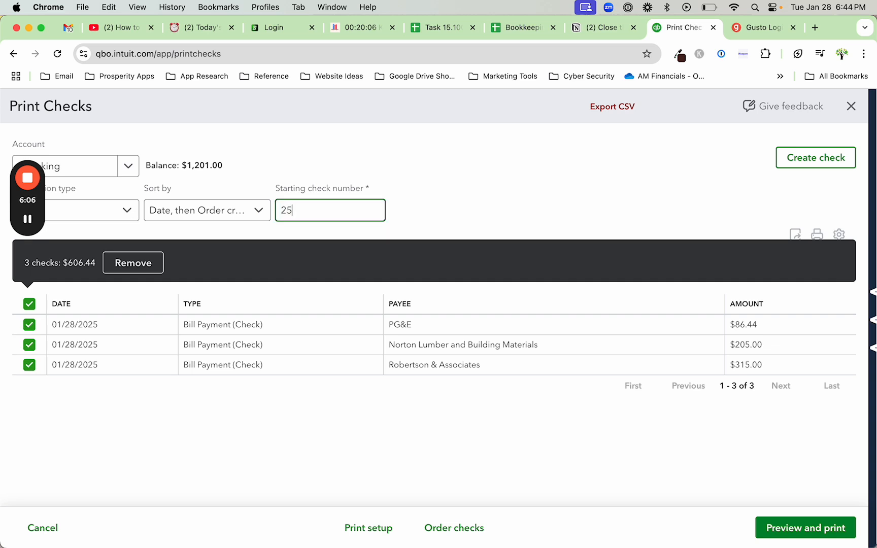